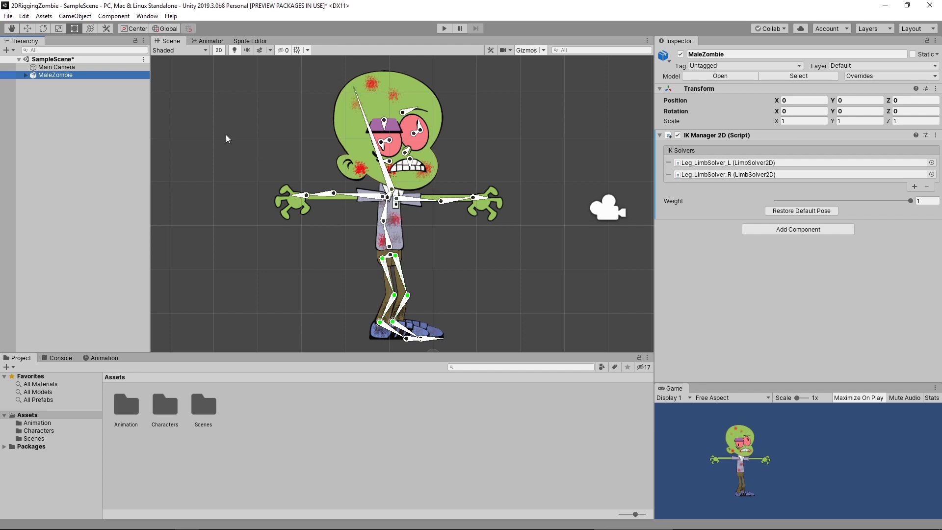
- Expand the MaleZombie object down to its bx_Root bones, and open the Animation assets folder with MaleZombie selected
left_click(23, 75)
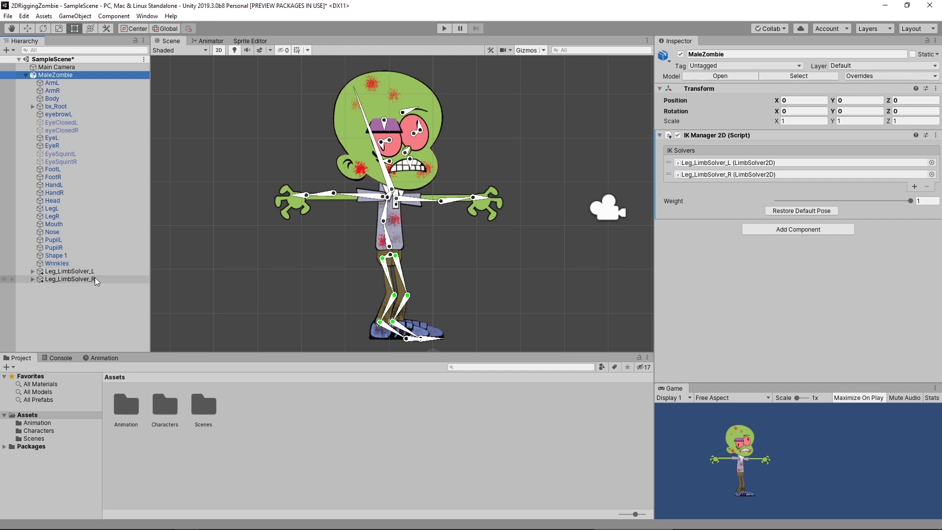
left_click(32, 106)
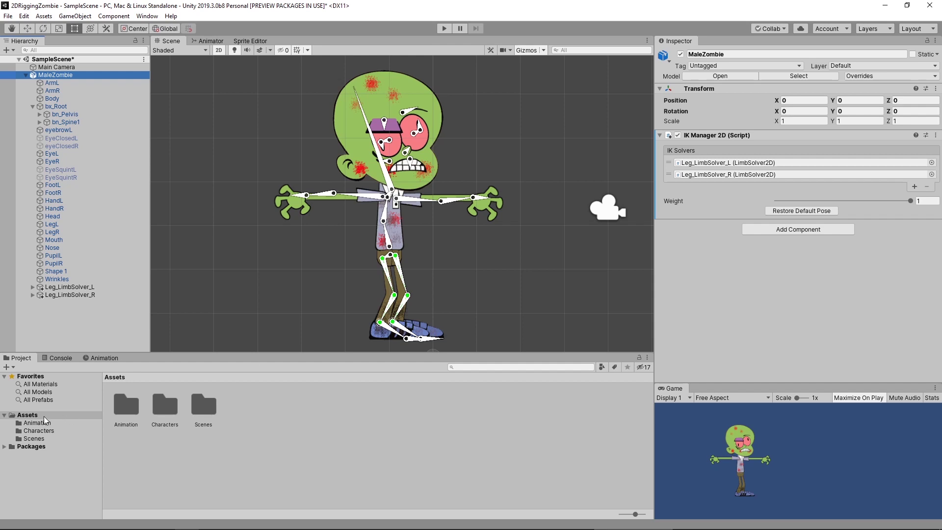
double_click(129, 409)
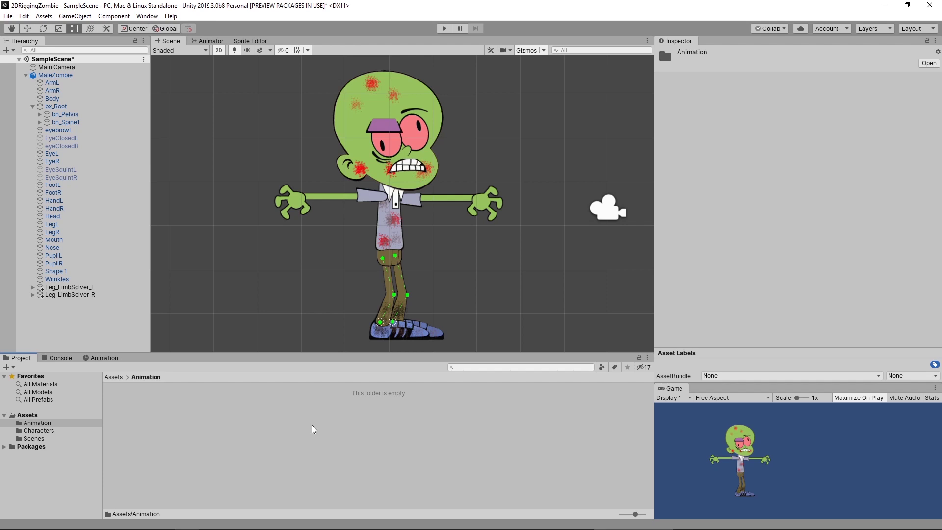
left_click(69, 75)
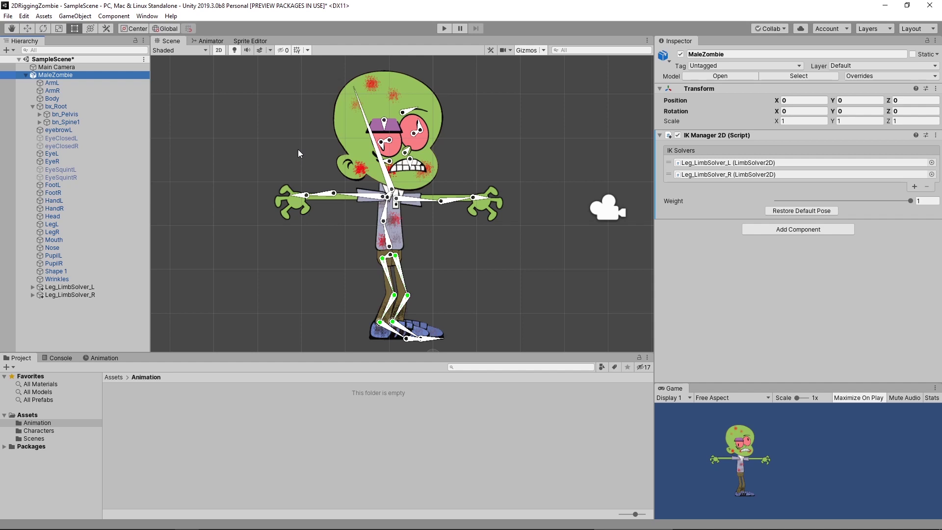
- Add an Animator component to MaleZombie
left_click(585, 9)
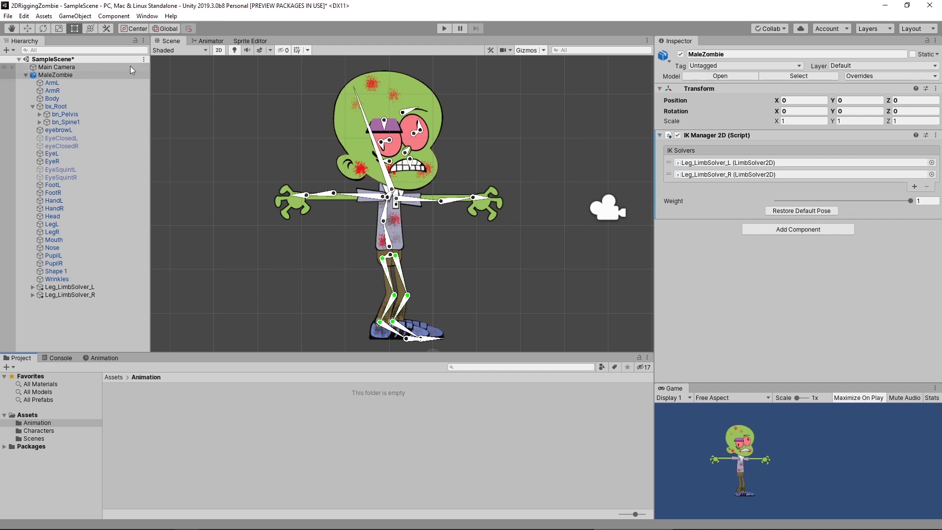
left_click(800, 229)
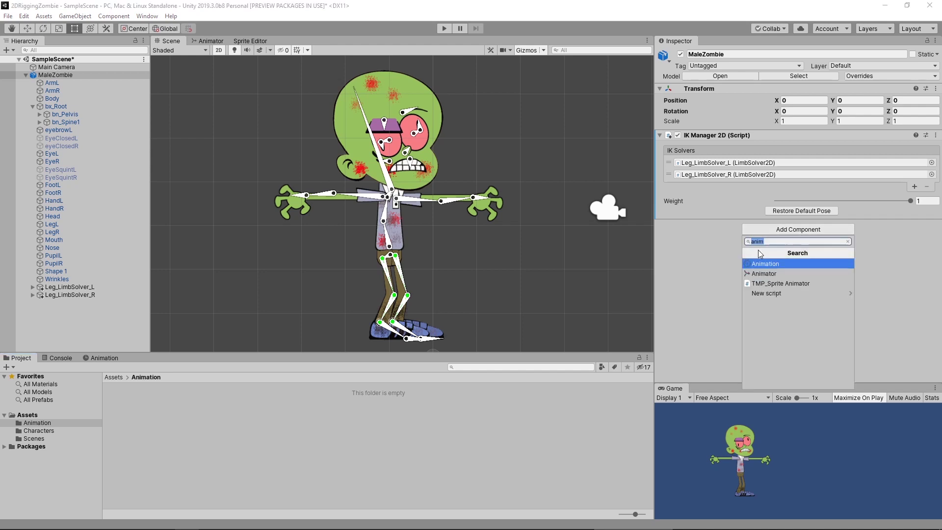
left_click(772, 274)
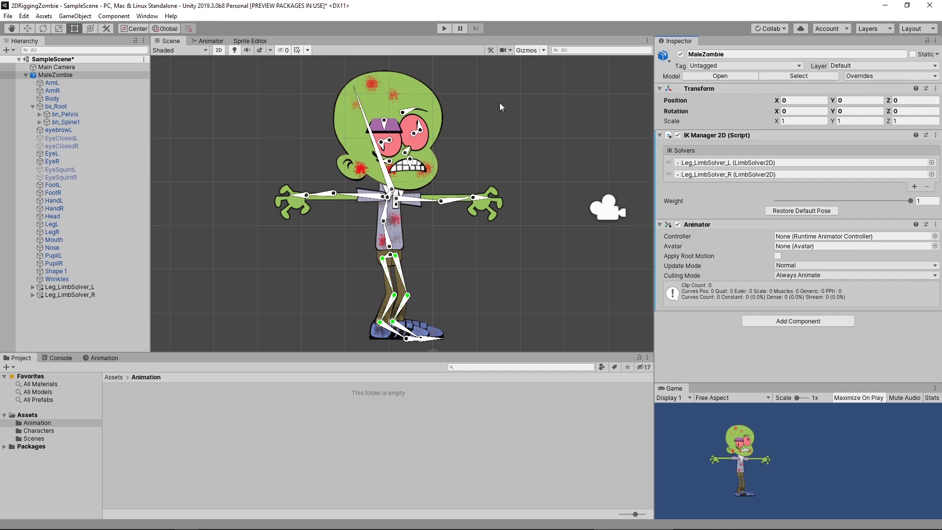
- View the Animator window and the available animation windows, and remove the Animator component from MaleZombie
left_click(216, 43)
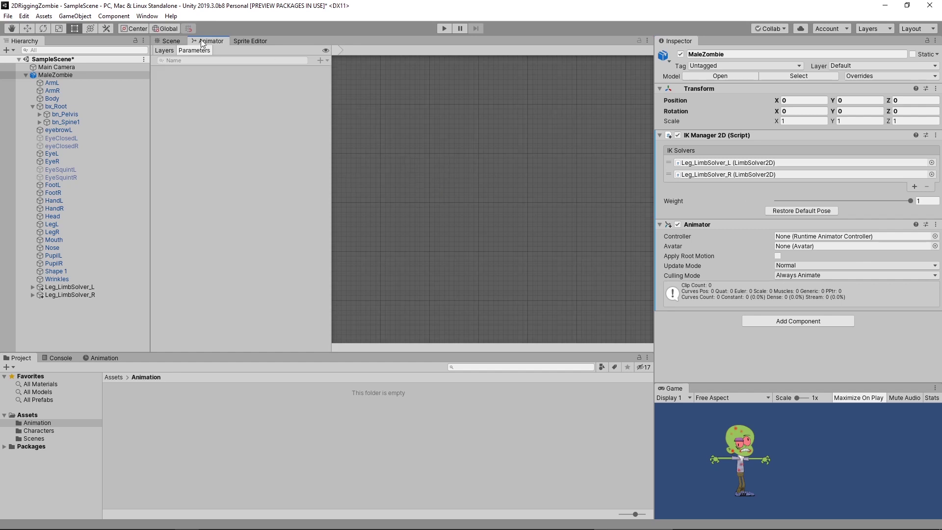
left_click(147, 16)
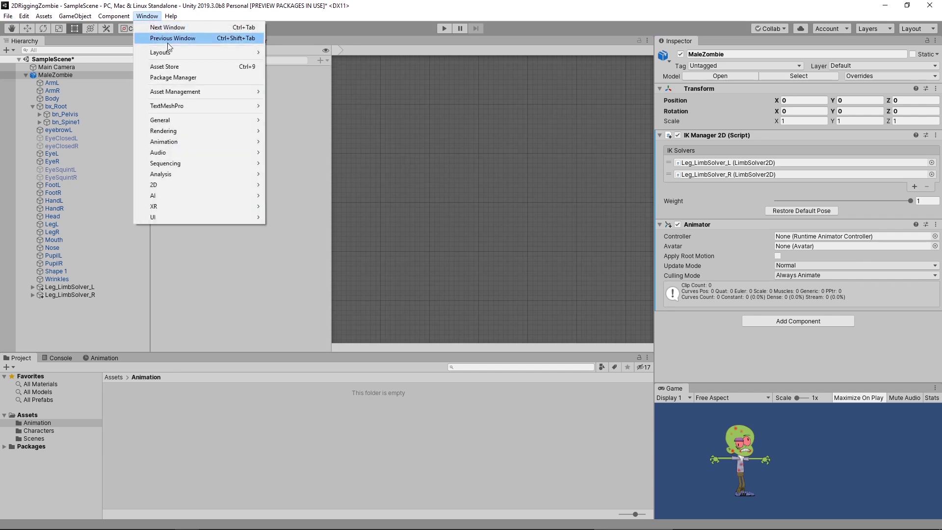
mouse_move(179, 143)
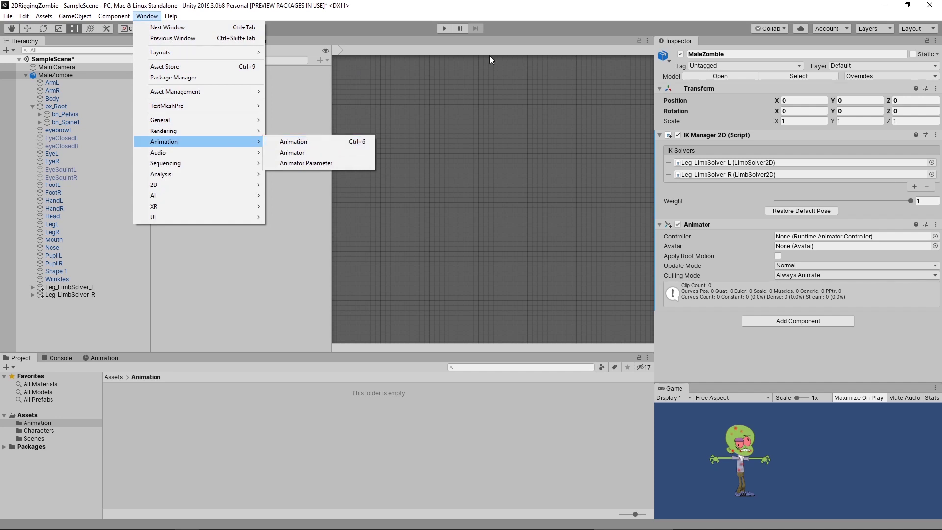
left_click(461, 63)
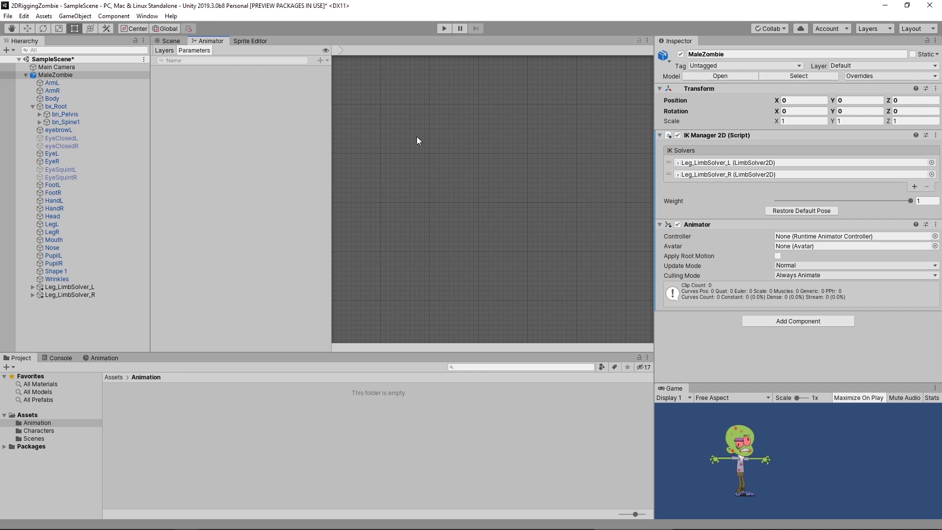
left_click(936, 224)
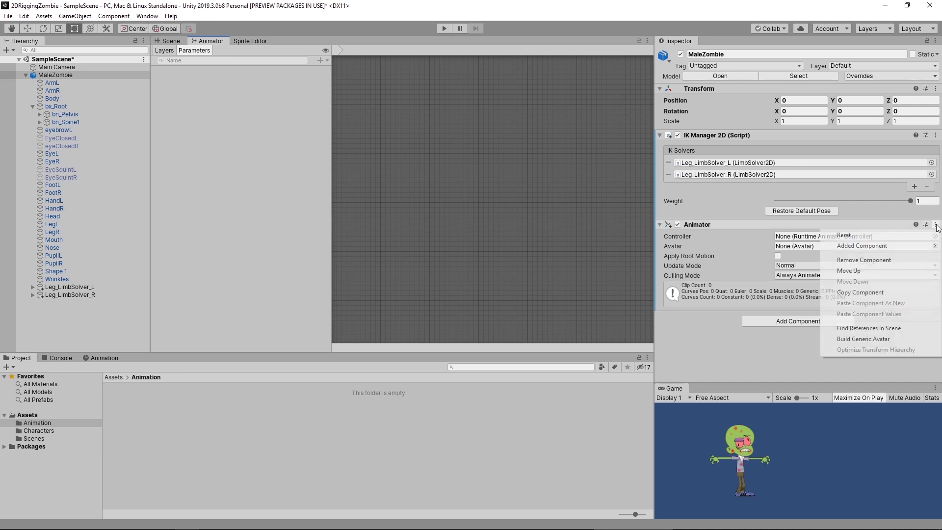
left_click(888, 261)
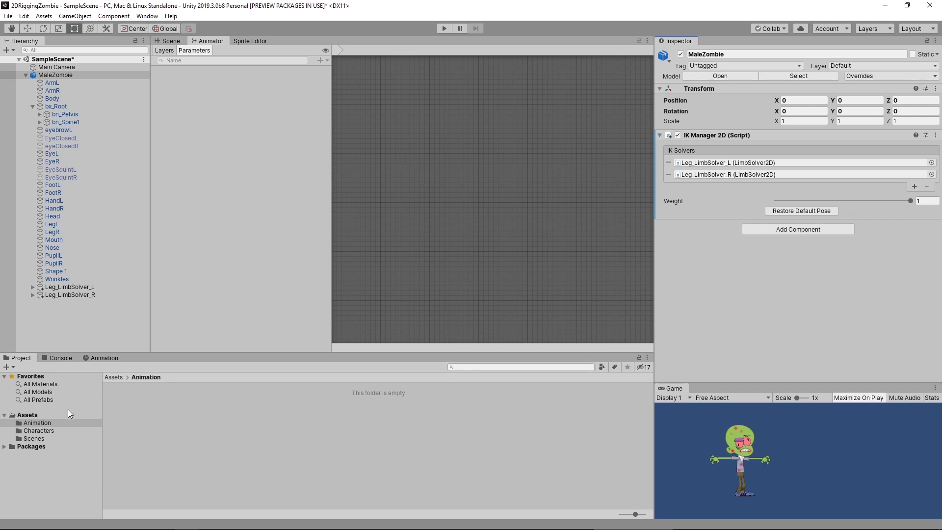
- Create an animation clip named Test for MaleZombie in the Animation folder and check the generated assets
left_click(107, 358)
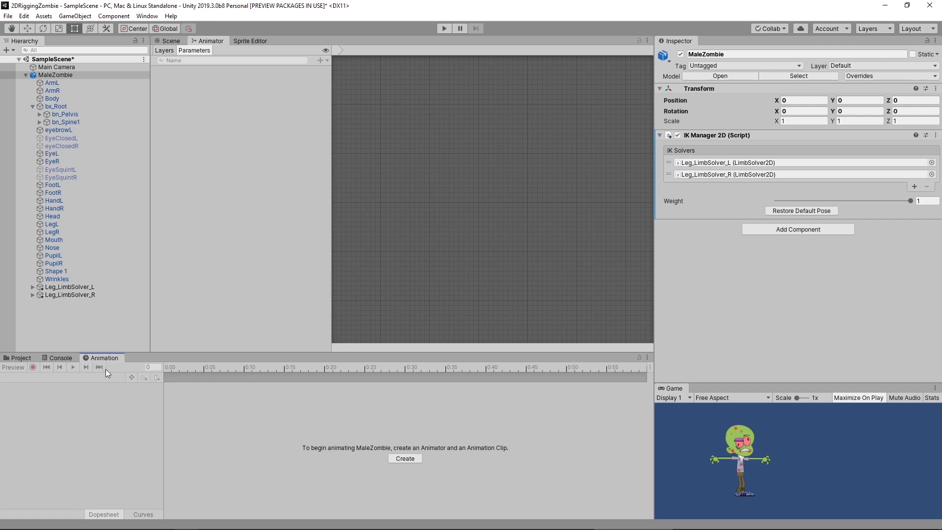
left_click(22, 358)
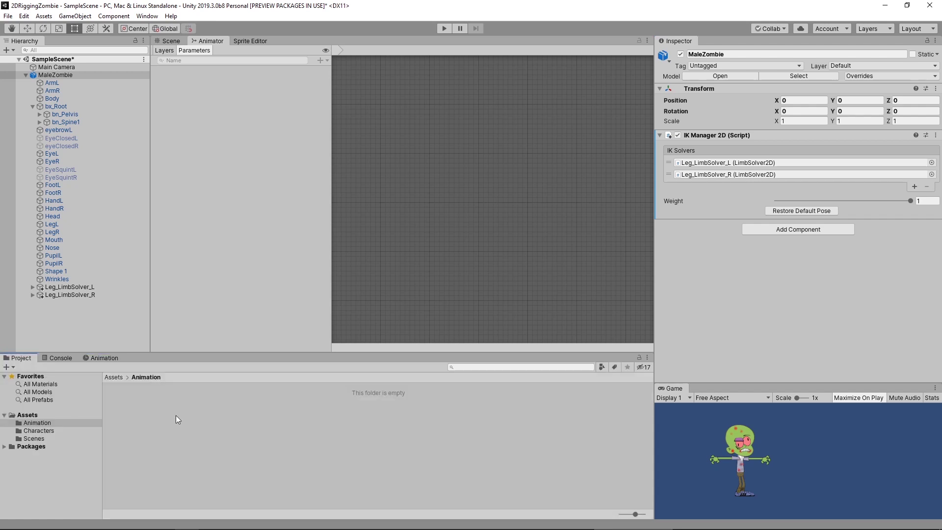
left_click(108, 357)
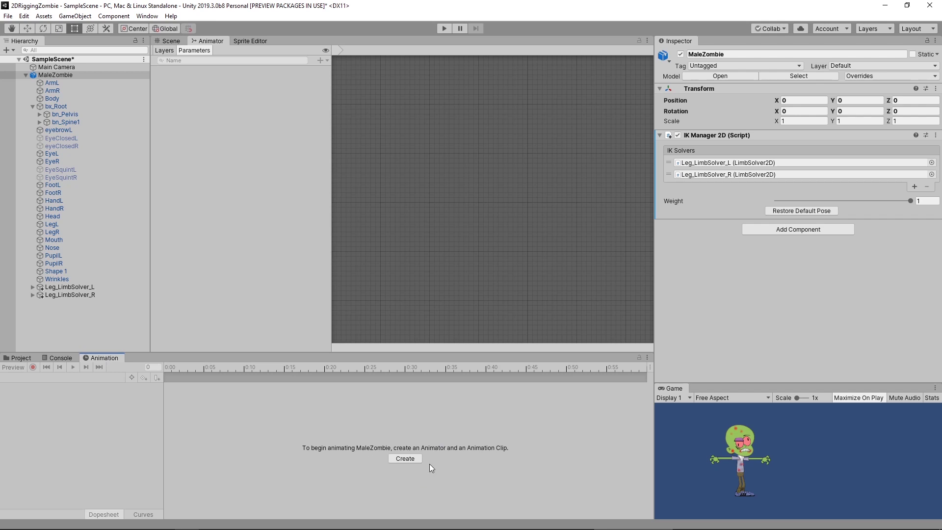
left_click(405, 458)
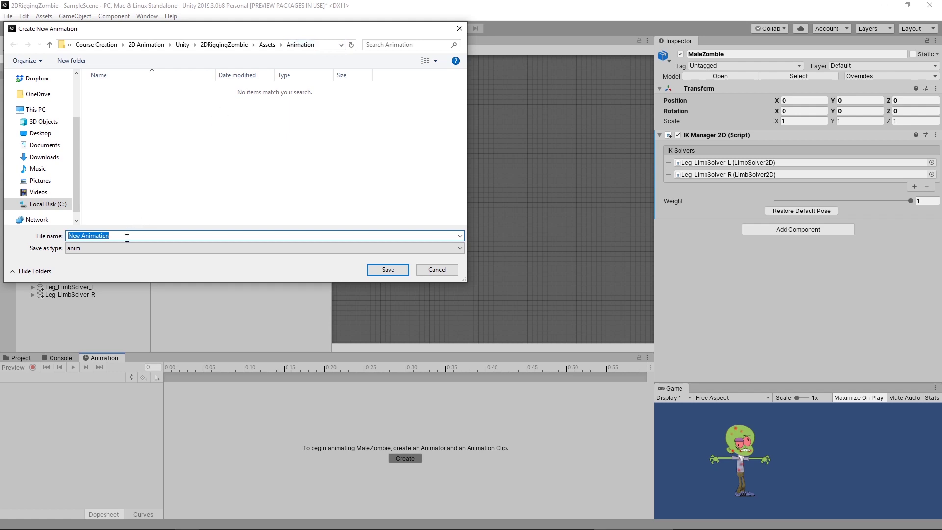
type("Test")
key("Return")
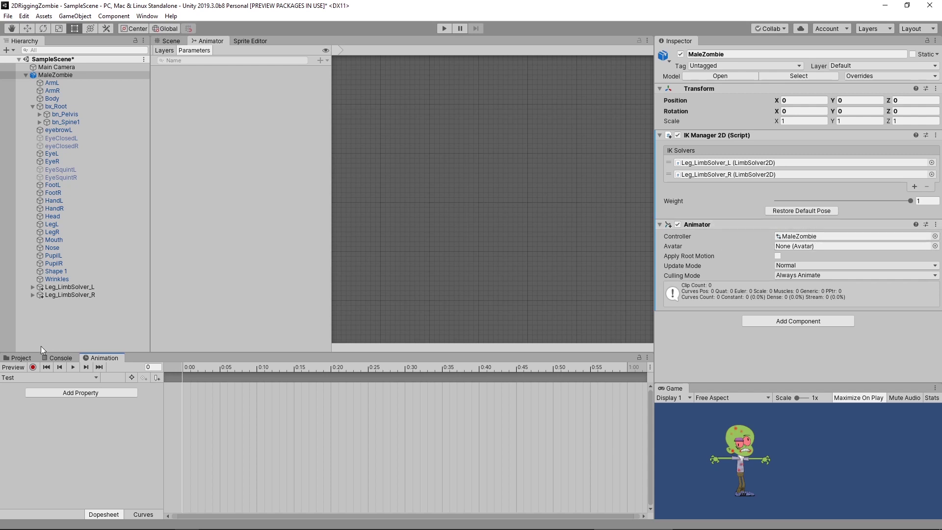
left_click(20, 357)
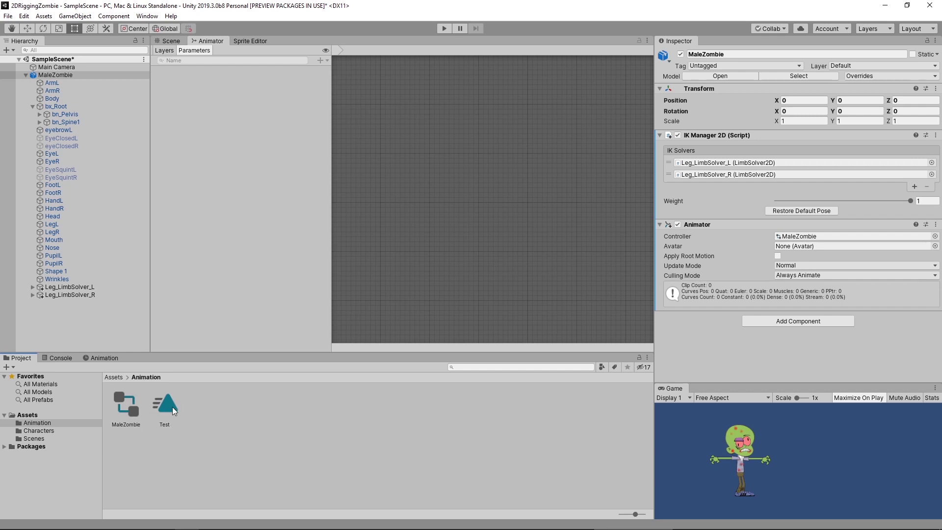
left_click(109, 357)
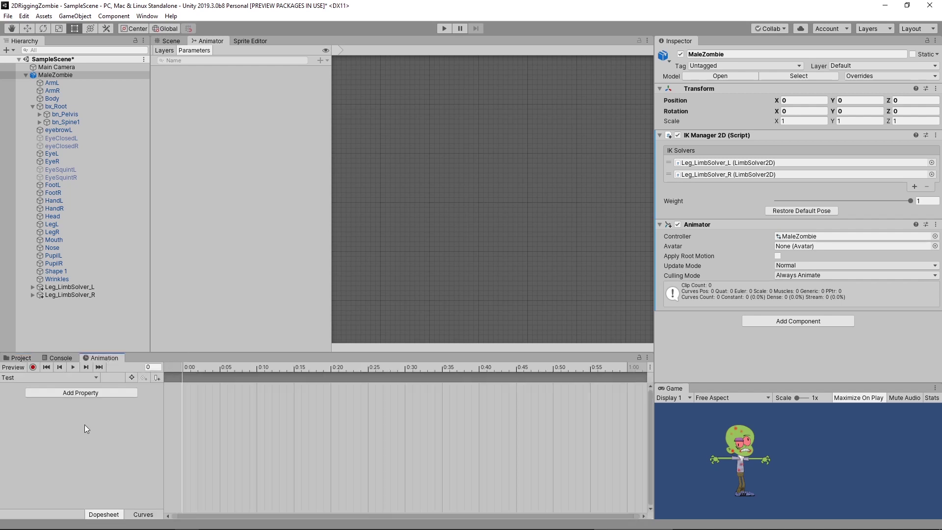
- Show the scene view and start keyframe recording for the Test clip
left_click(171, 41)
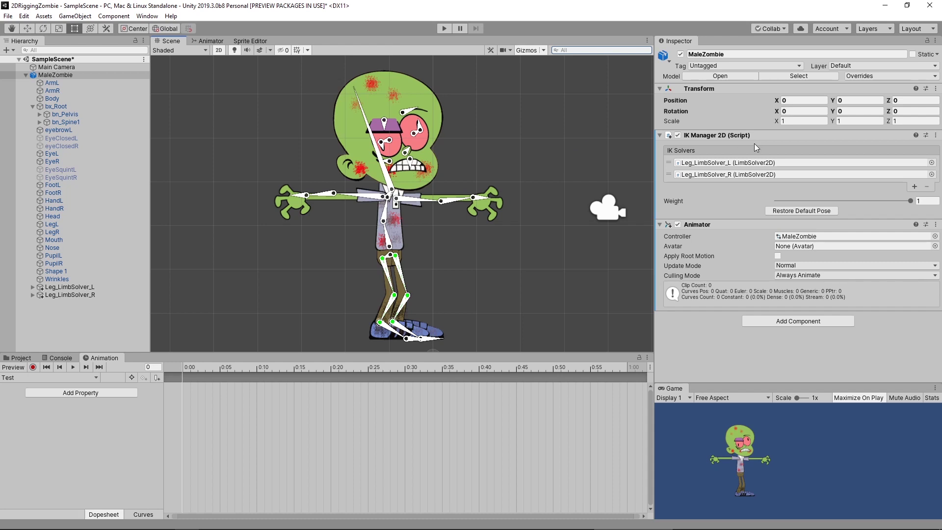
left_click(783, 101)
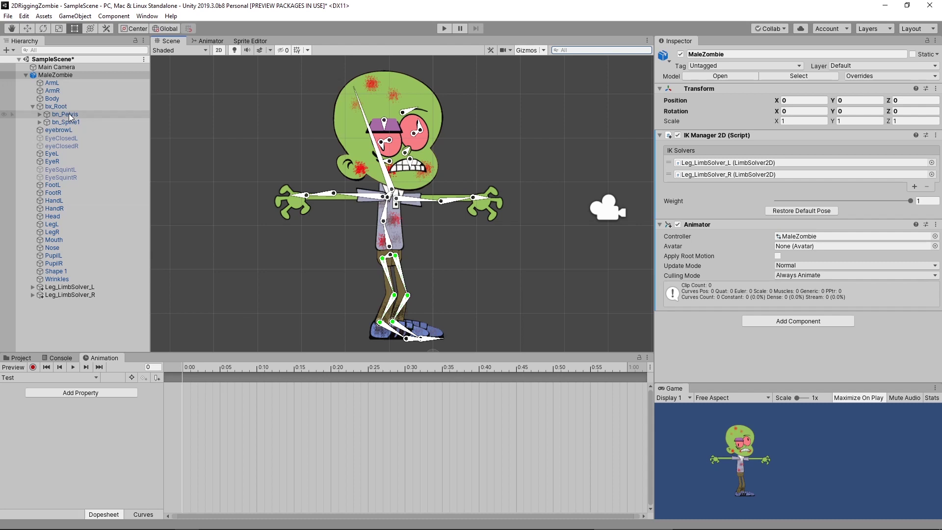
left_click(33, 367)
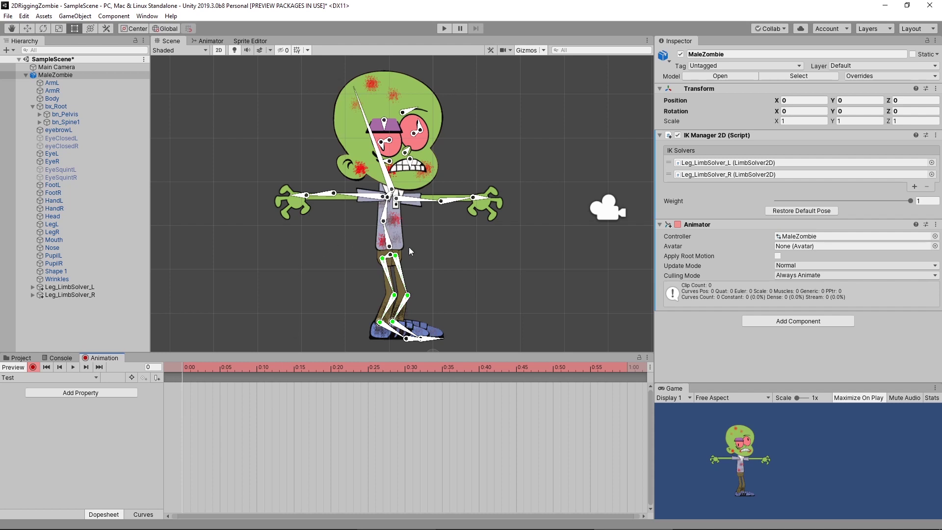
- Activate the Move tool and tilt the zombie's torso forward at frame 0 by rotating bn_Spine1 to about 87.2 degrees
left_click(70, 108)
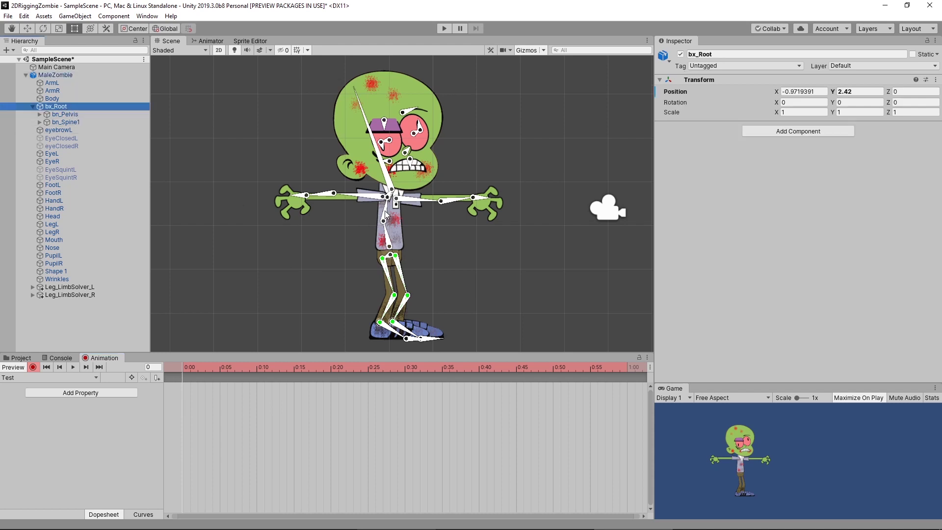
left_click(27, 29)
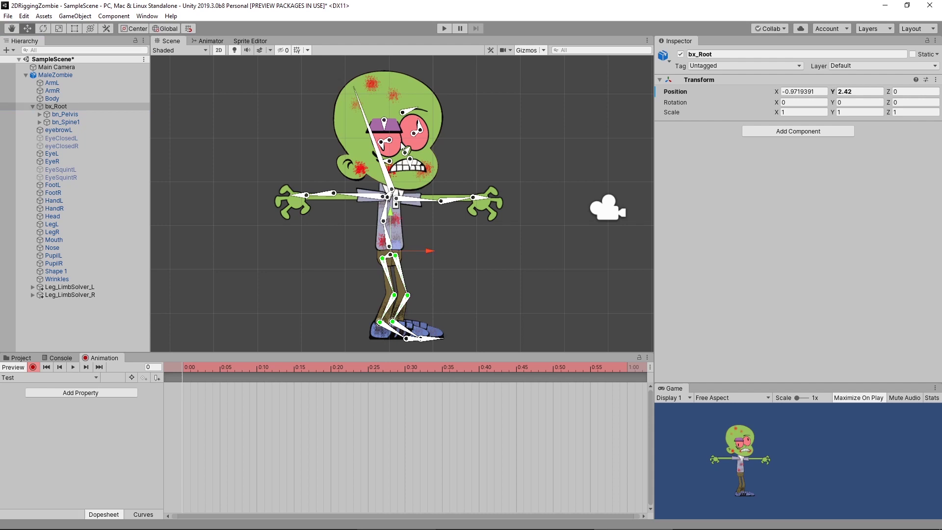
left_click(386, 233)
mouse_move(386, 233)
left_mouse_down()
mouse_move(394, 234)
mouse_move(379, 229)
mouse_move(392, 231)
left_mouse_up()
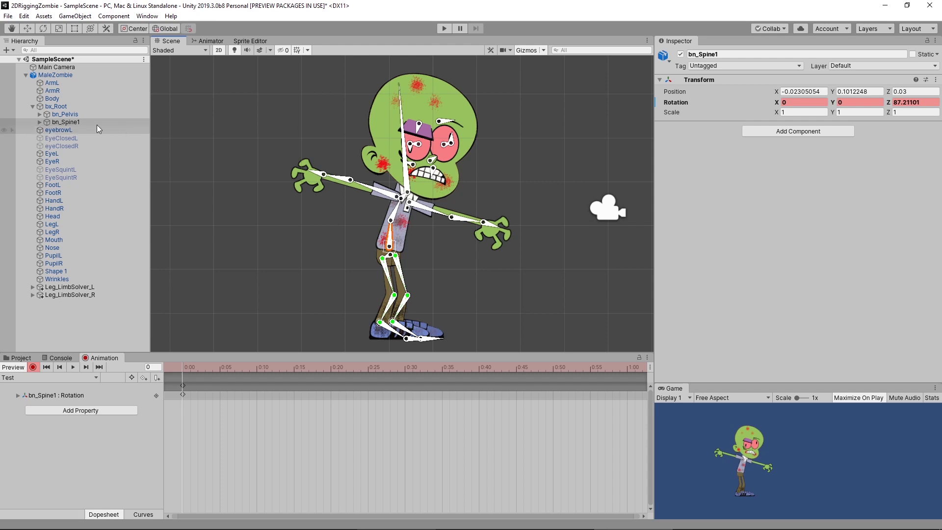
- Lower bx_Root at frame 0 to a Y position of about 2.29 so the knees bend
left_click(69, 106)
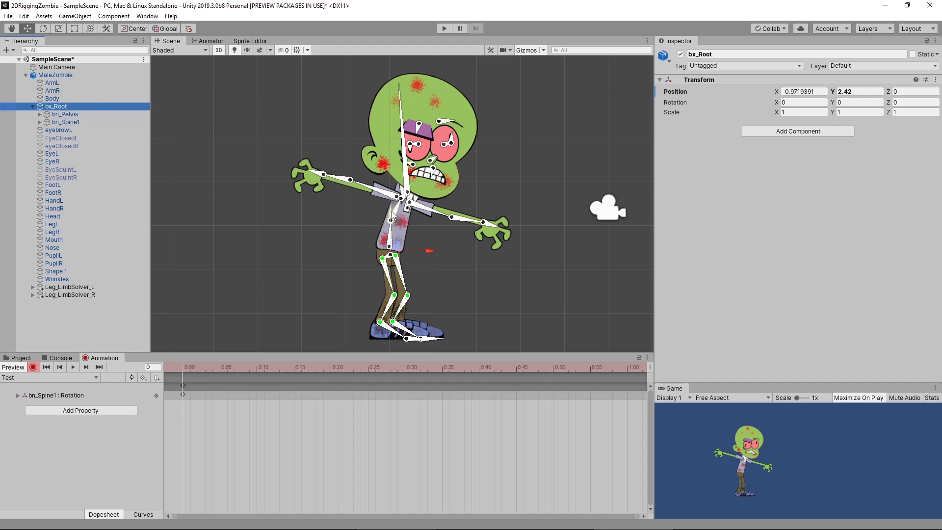
left_click_drag(390, 214, 392, 222)
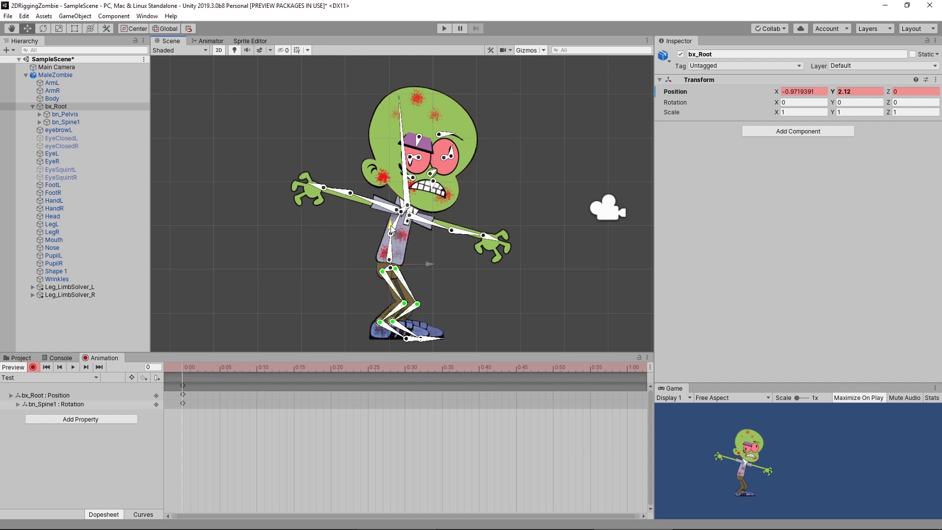
left_click_drag(388, 228, 383, 252)
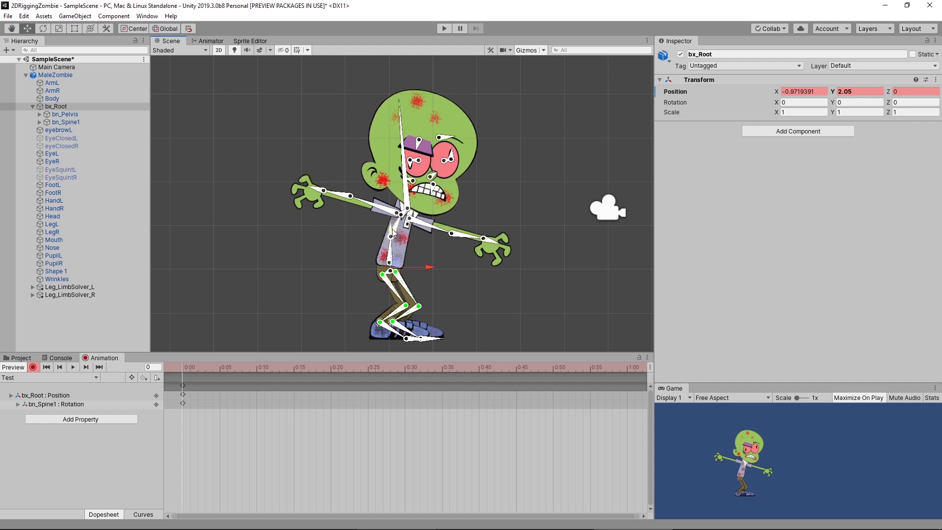
left_click_drag(393, 232, 392, 214)
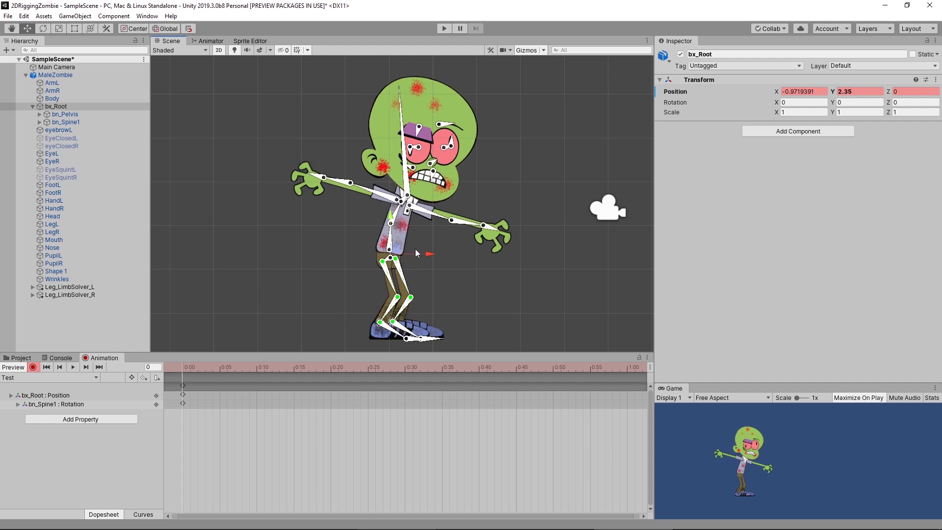
mouse_move(393, 218)
left_mouse_down()
mouse_move(393, 235)
mouse_move(394, 223)
left_mouse_up()
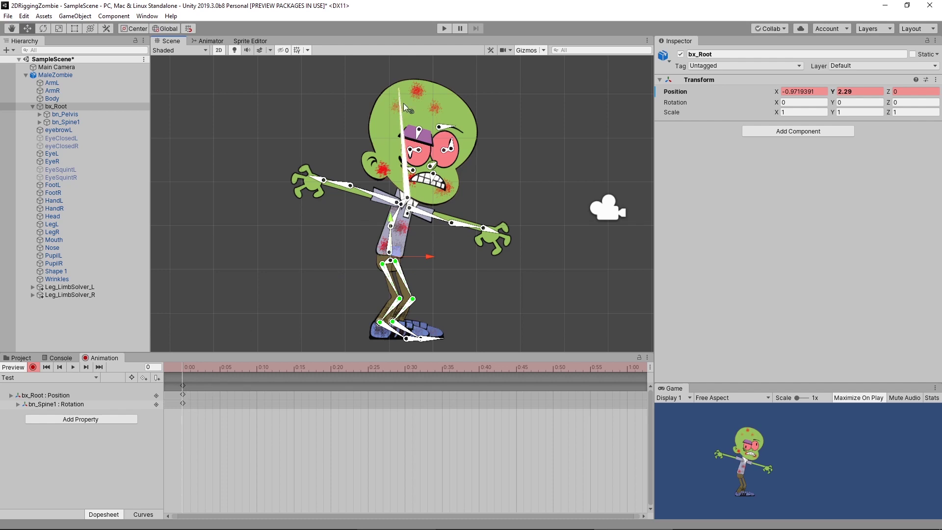
- Tilt the head forward and pose both arms hanging down at frame 0, rotating bn_Shoulder_L to about -148.4 degrees
left_click_drag(398, 103, 384, 270)
left_click_drag(431, 216, 408, 231)
left_click(409, 226)
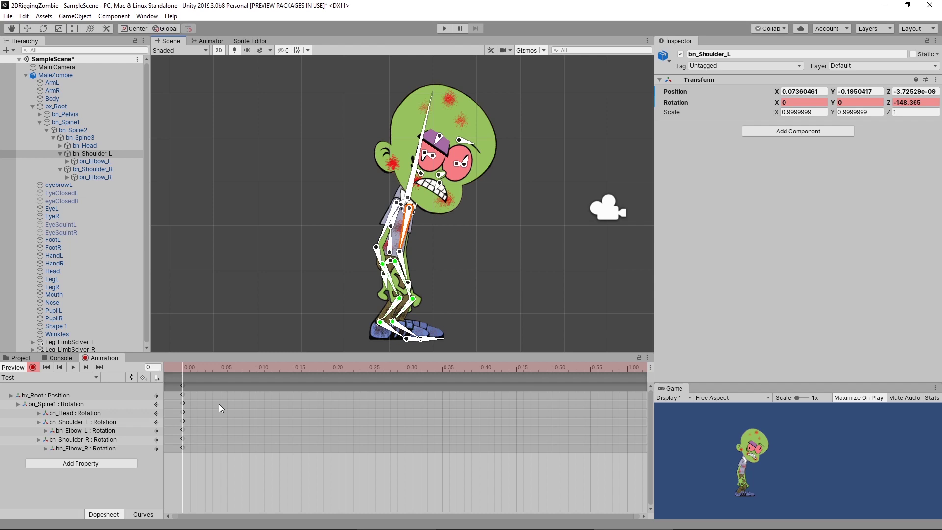
- Copy all keyframes from frame 0 to frame 60 of the Test clip
left_click(183, 385)
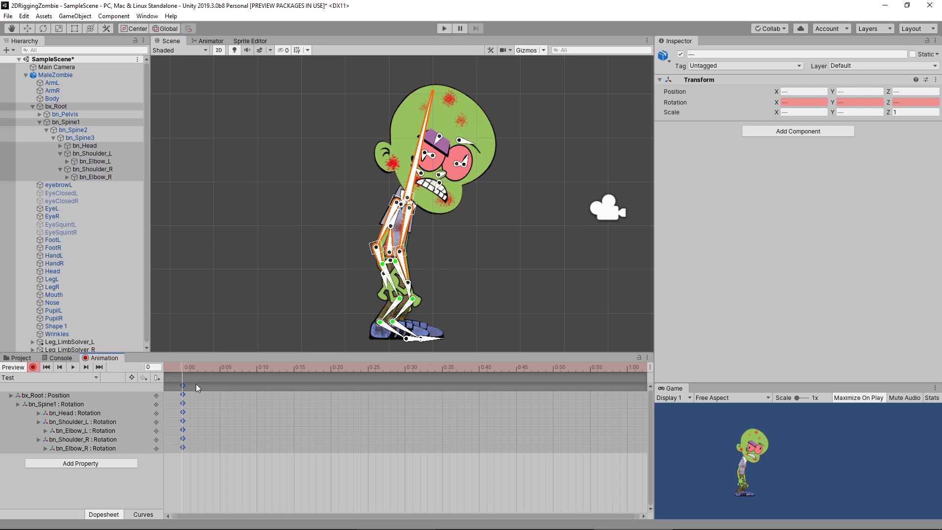
left_click(628, 367)
key("ctrl+v")
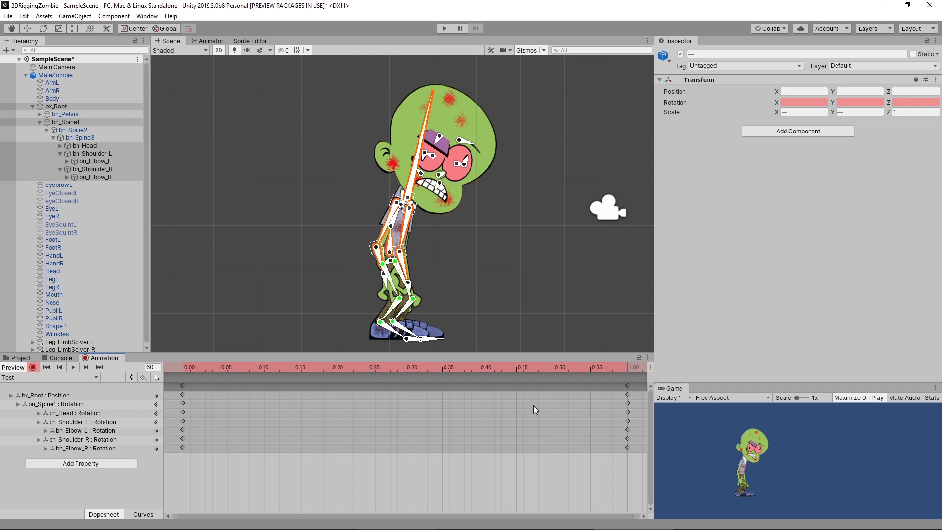
- At frame 30 of the Test clip, raise bx_Root to a Y position of about 2.47
left_click(405, 367)
left_click(68, 107)
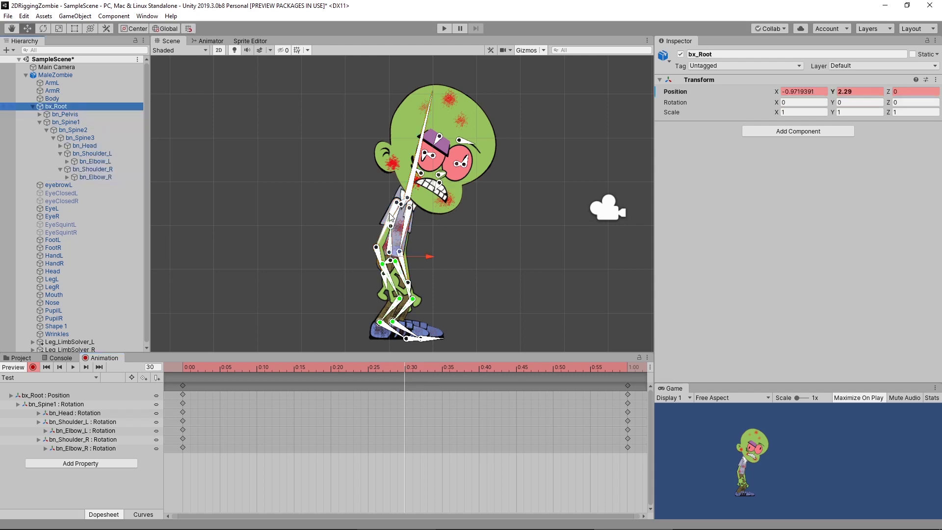
left_click_drag(392, 218, 393, 216)
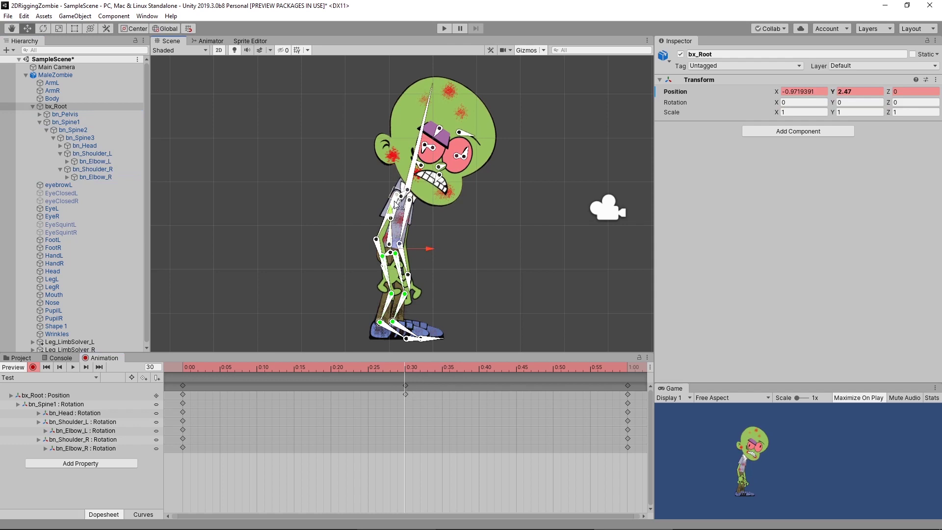
- Pose the arms and head at frame 30, rotating bn_Shoulder_L to about -156.95 and bn_Head to about 21.8 degrees, and stop recording
left_click(384, 223)
left_click_drag(382, 223, 401, 226)
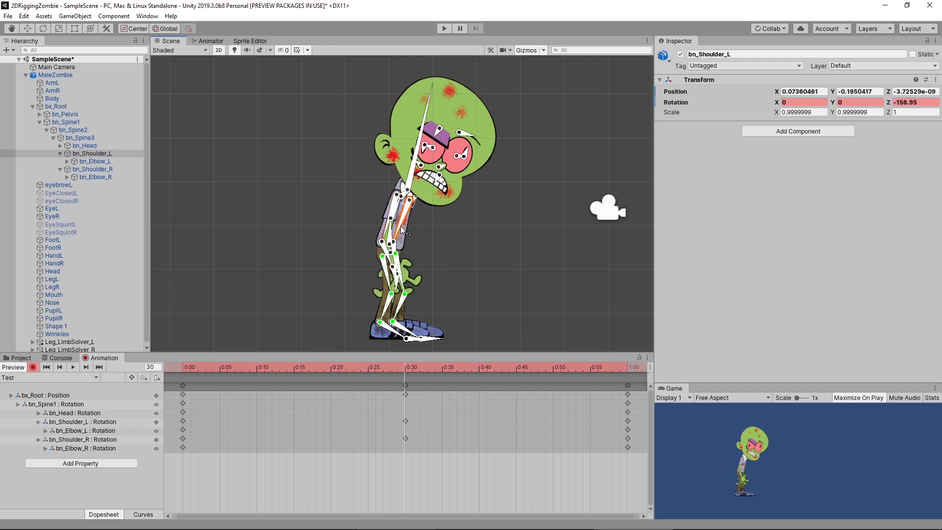
left_click_drag(422, 160, 428, 161)
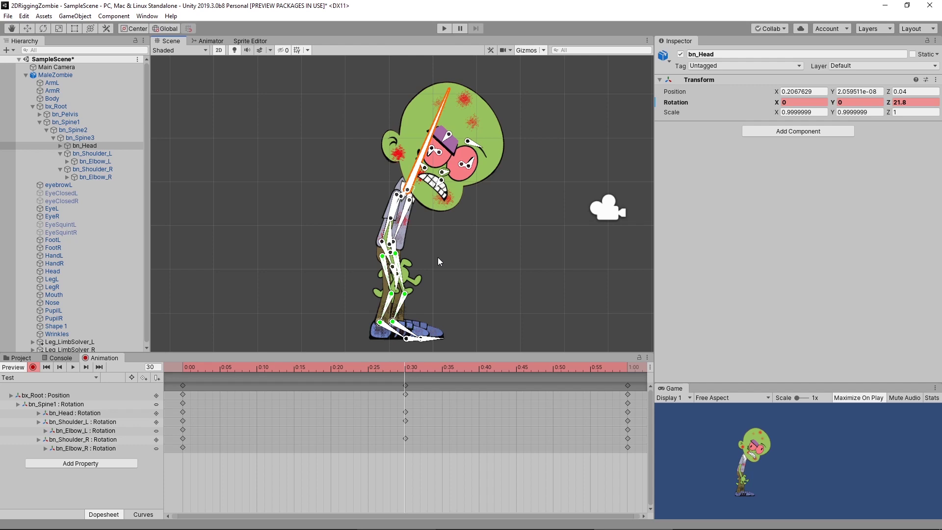
left_click(33, 367)
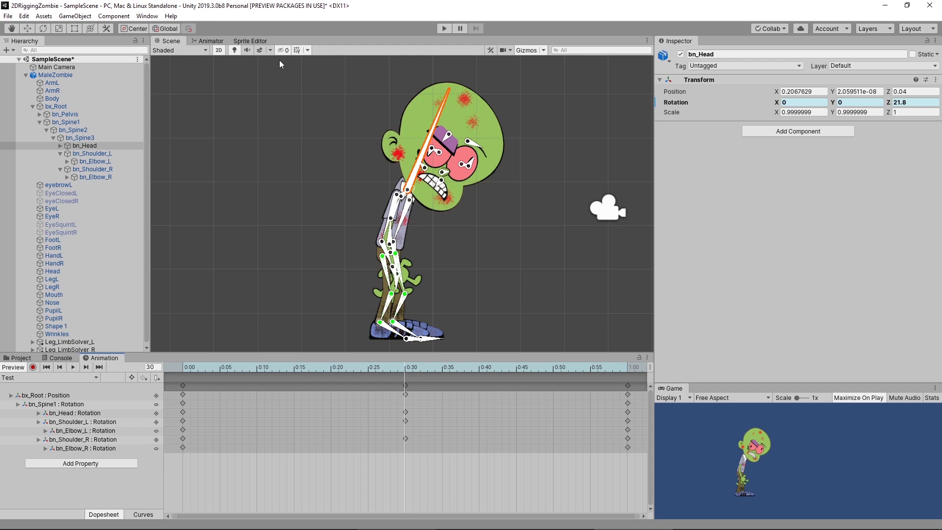
- Line up the Test state with Entry in the Animator graph and play the scene to check the animation
left_click(214, 41)
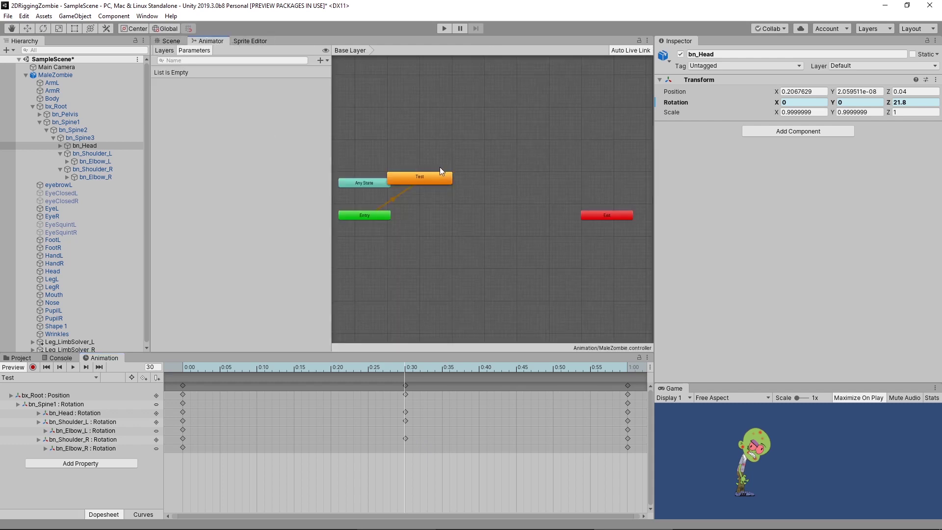
left_click_drag(425, 178, 456, 219)
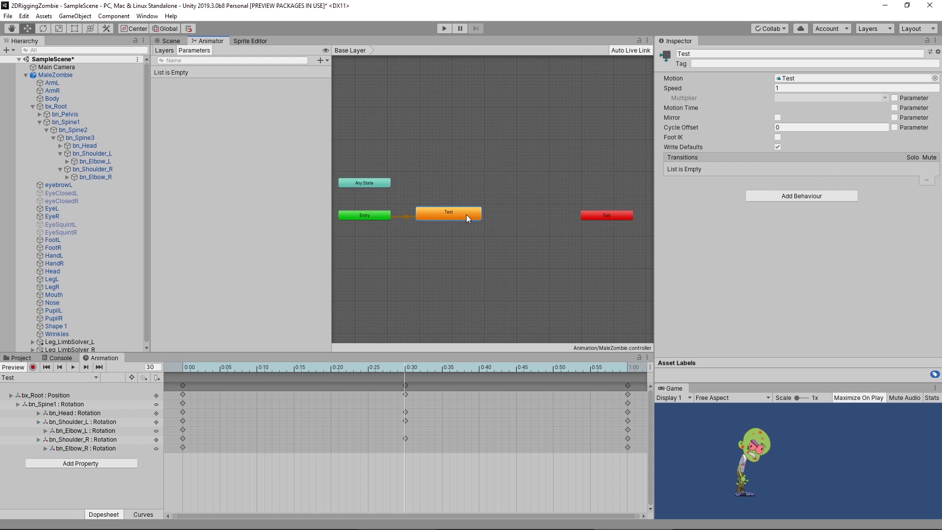
left_click(443, 29)
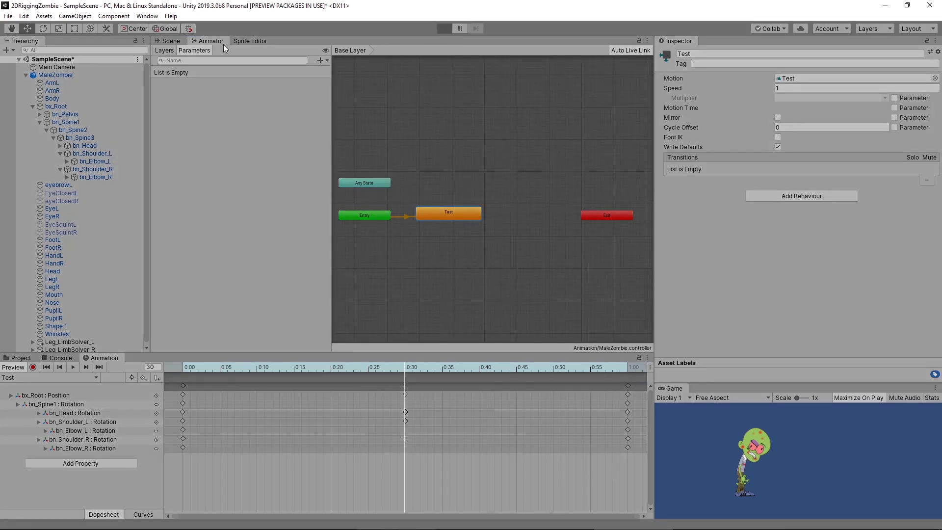
key("ctrl+p")
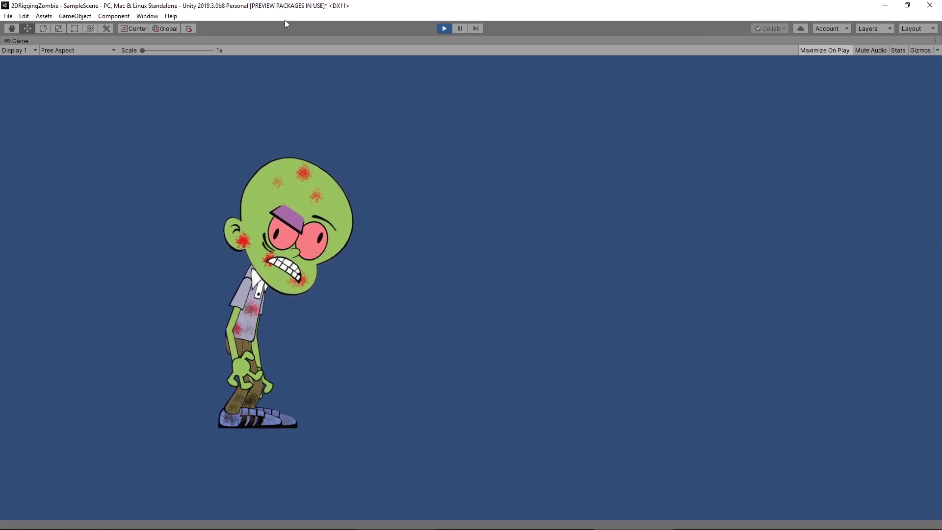
left_click(443, 29)
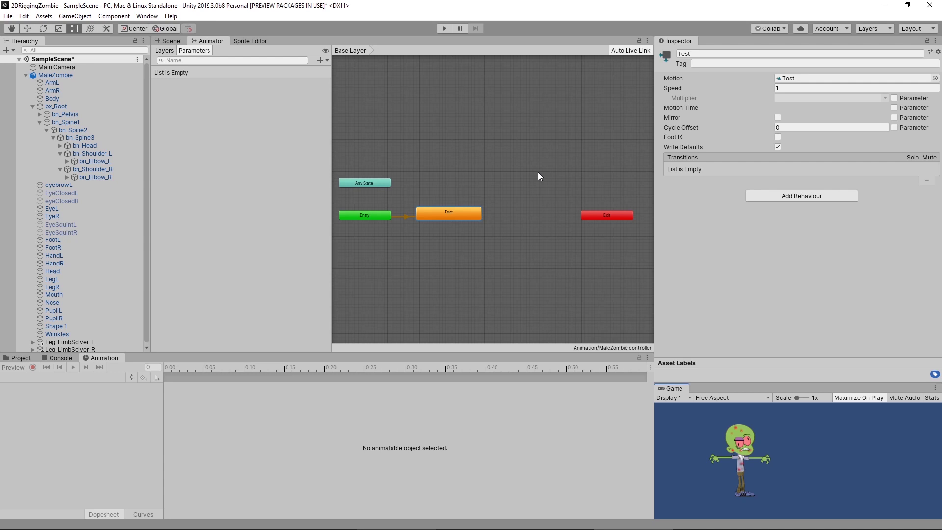
- Select MaleZombie in the scene, list its animation clips, and play the scene to preview its idle animation
left_click(172, 41)
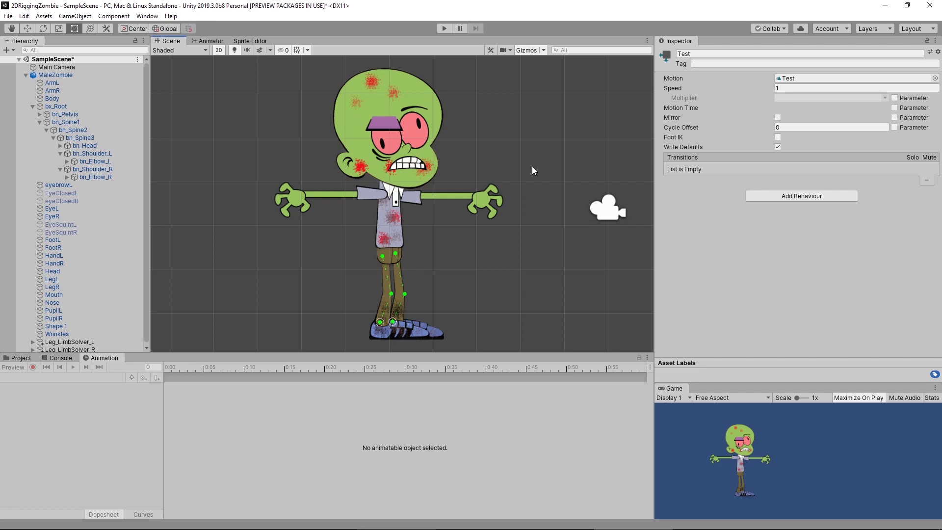
left_click(70, 75)
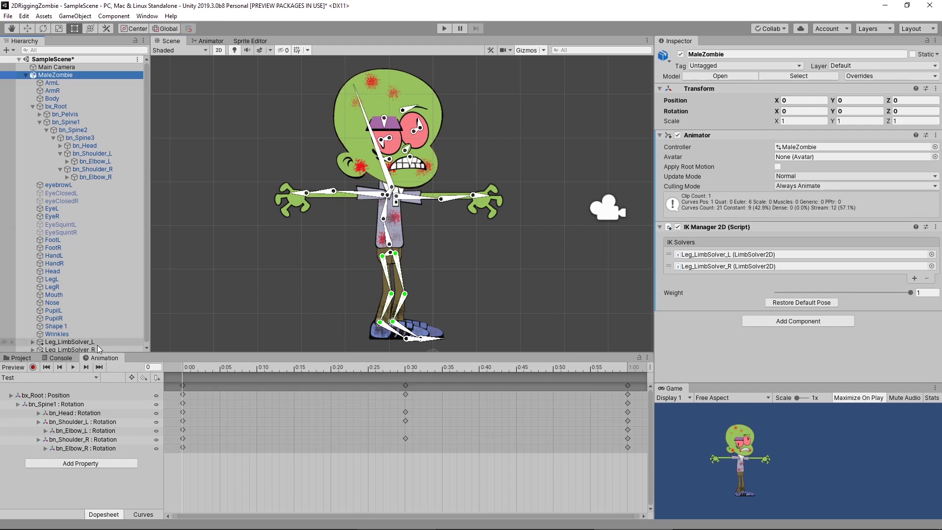
left_click(95, 376)
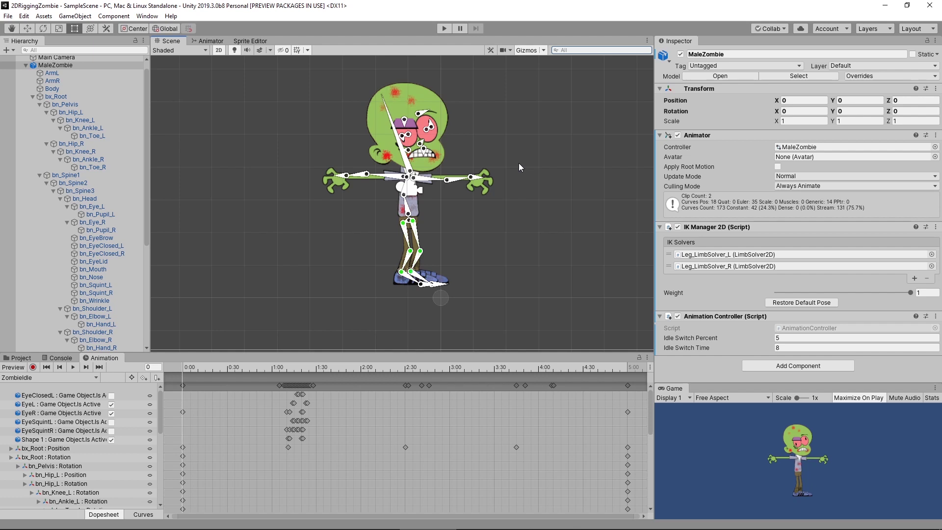
left_click(96, 378)
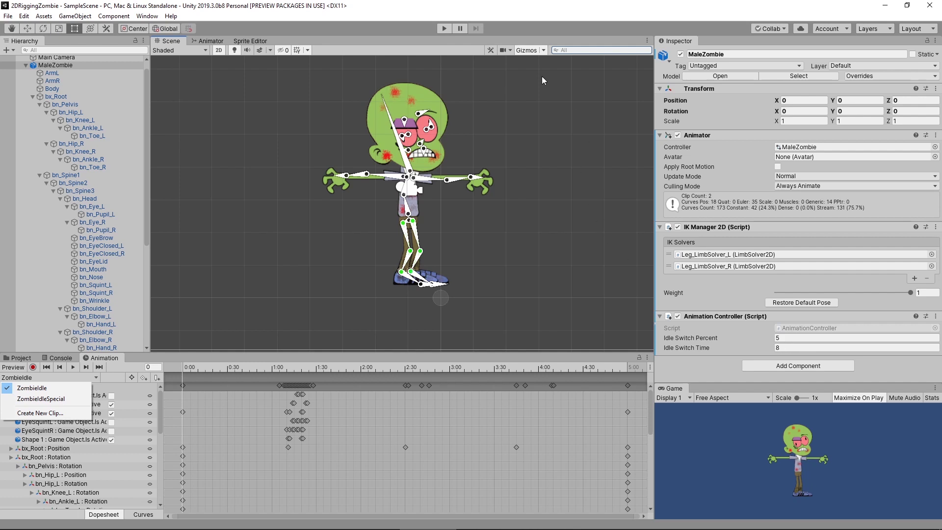
left_click(443, 31)
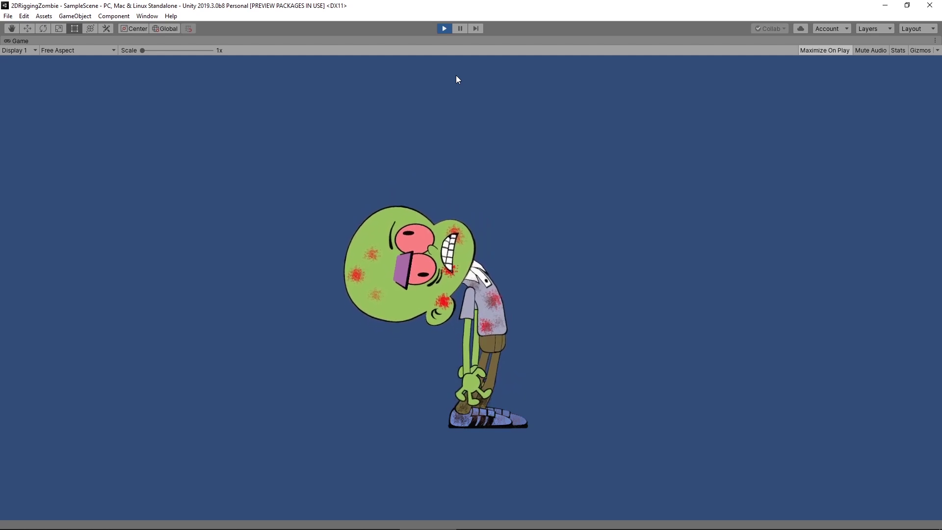
left_click(444, 28)
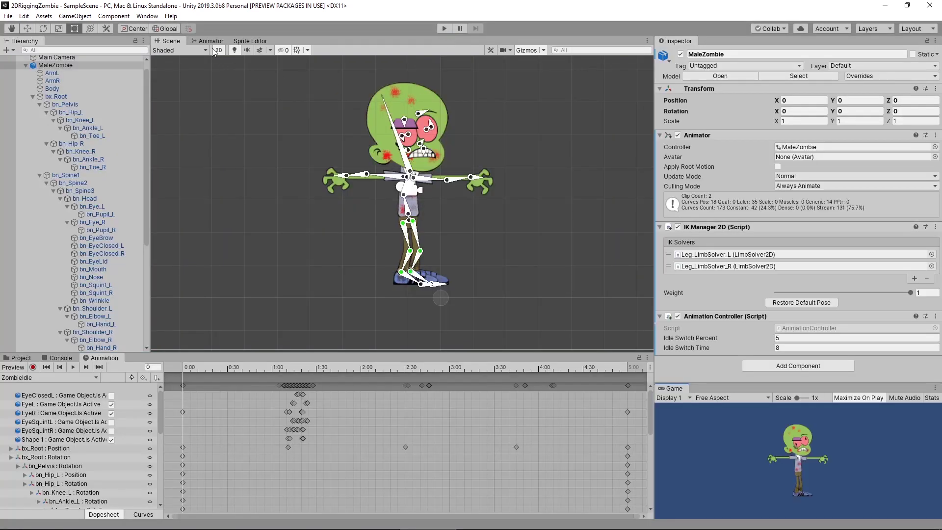
- Inspect the settings and conditions of both transitions between ZombieIdle and ZombieIdleSpecial in the Animator graph
left_click(210, 41)
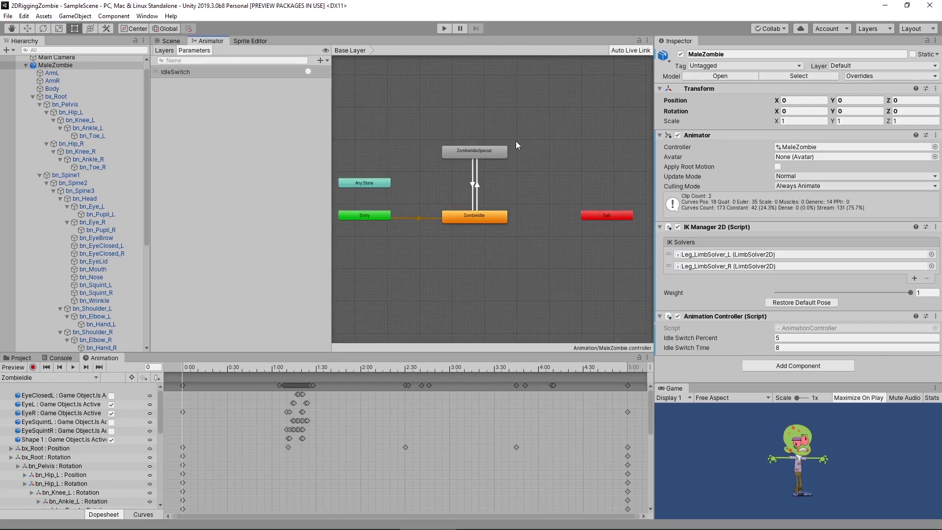
scroll(505, 131, "up", 5)
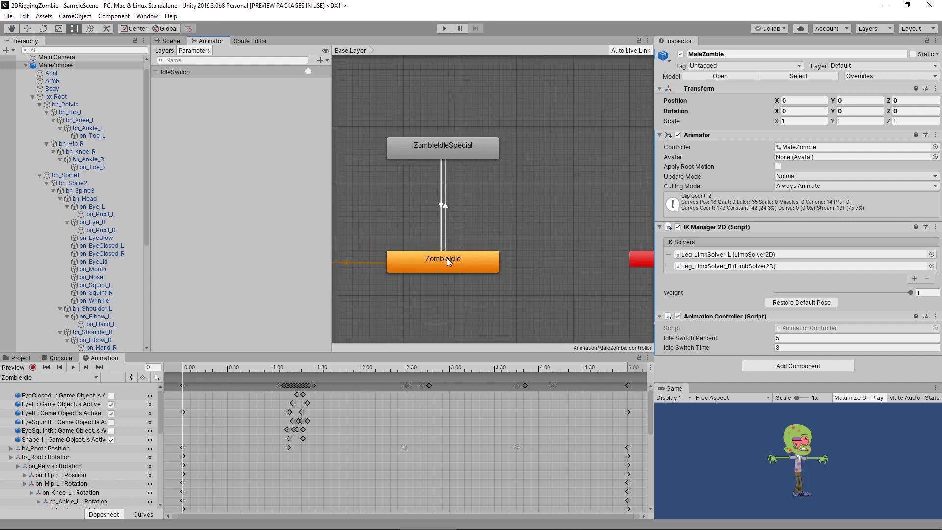
left_click(446, 205)
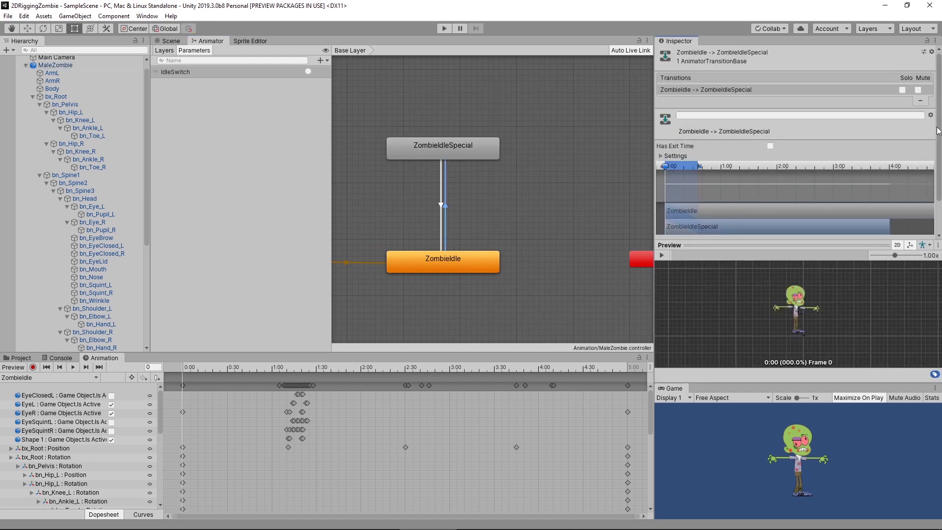
scroll(923, 147, "down", 2)
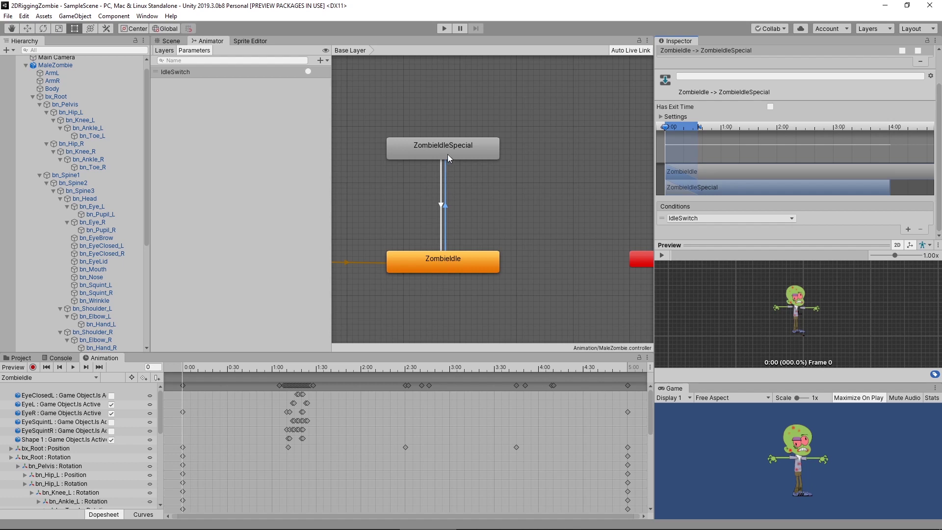
left_click(440, 203)
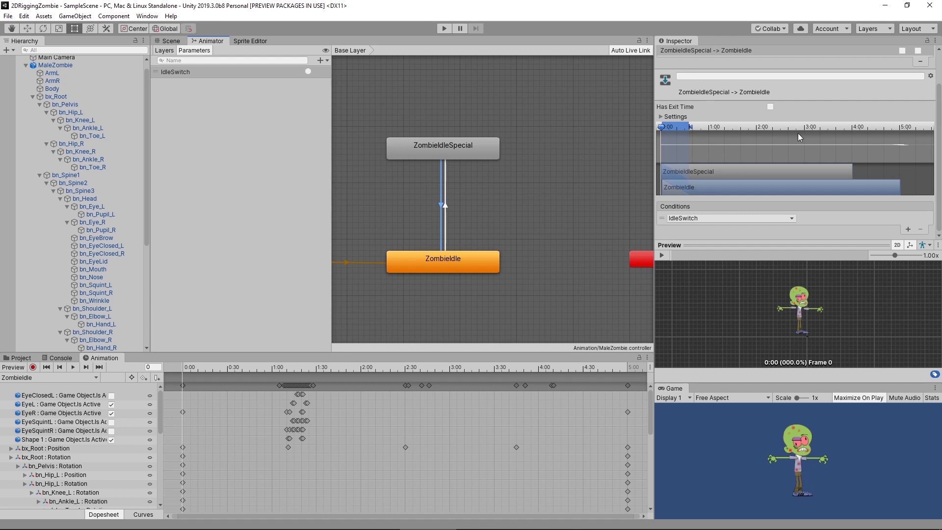
left_click(445, 205)
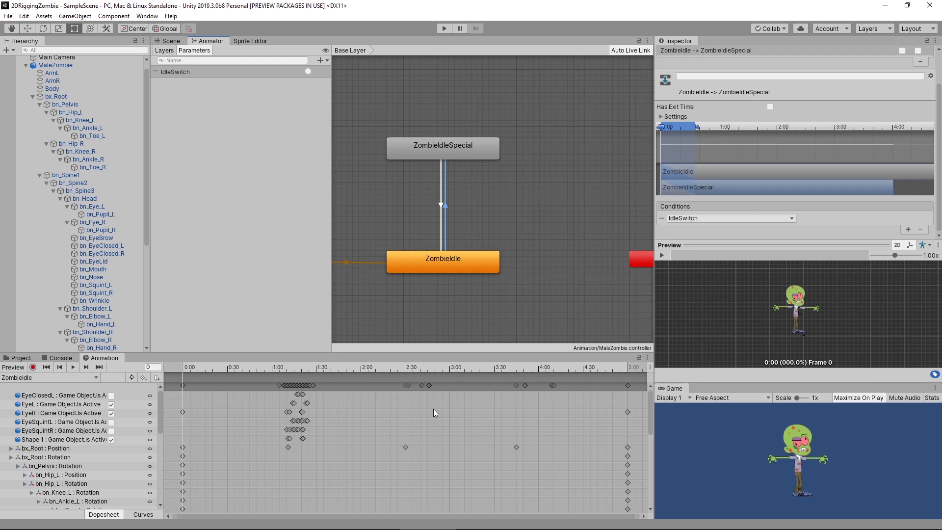
- View the ZombieIdleSpecial clip's keyframes as animation curves and play the scene
left_click(95, 376)
left_click(70, 395)
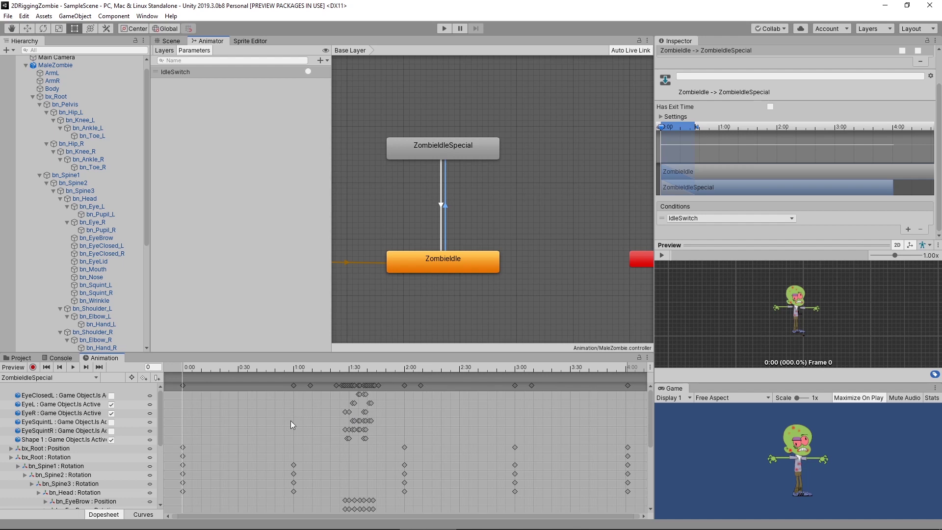
left_click(143, 515)
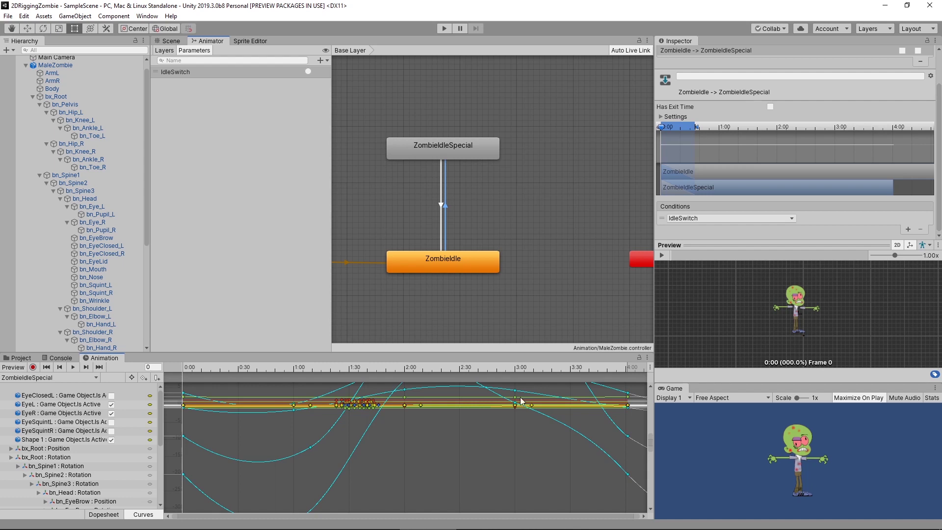
left_click(443, 29)
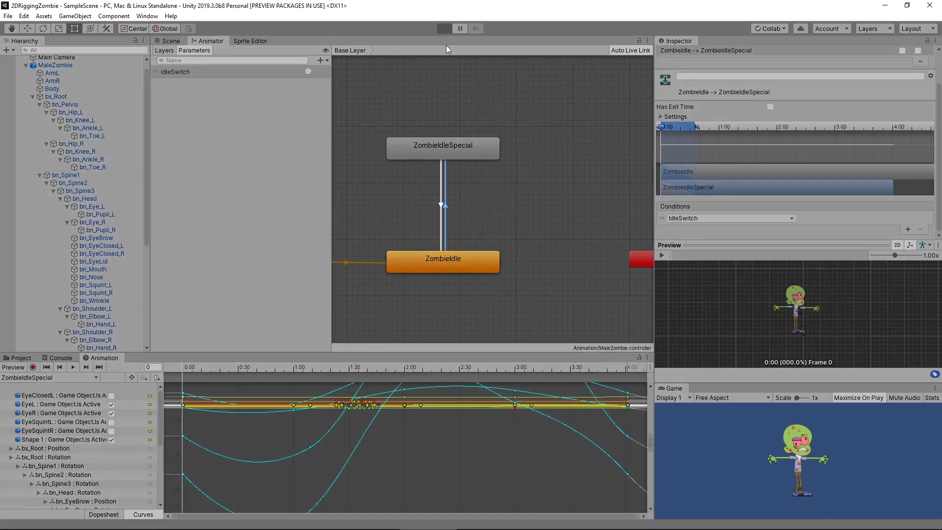